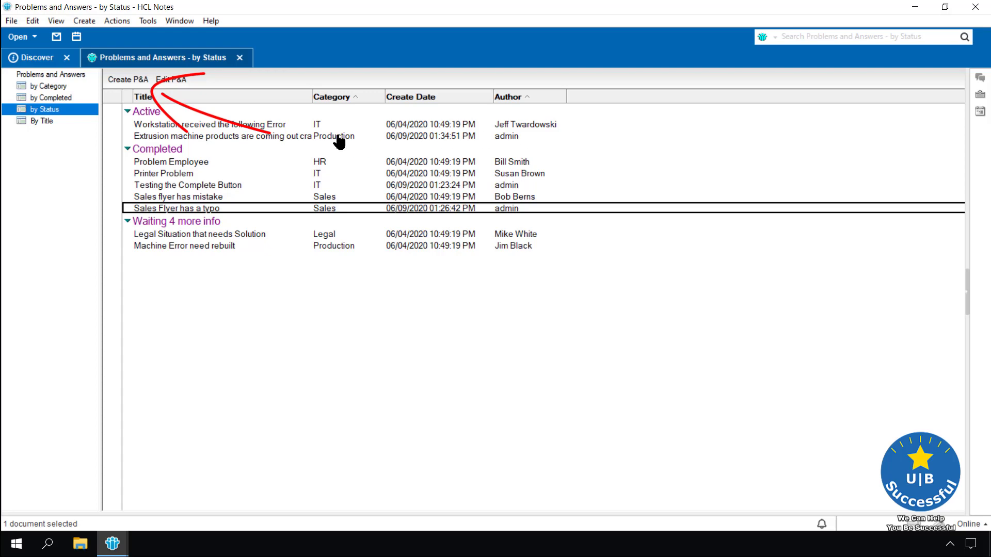
Create a new P&A document and set its category to IT
left_click(133, 81)
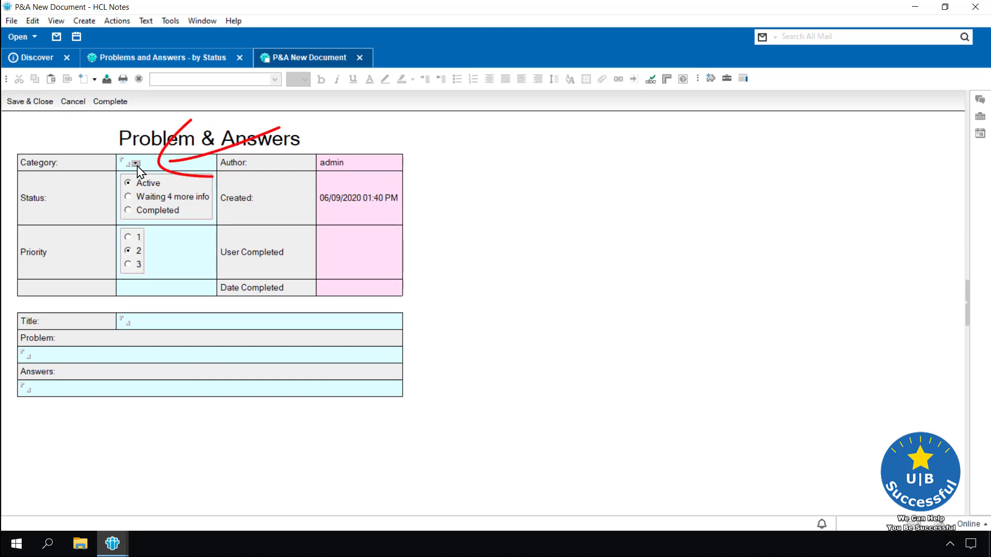
left_click(137, 164)
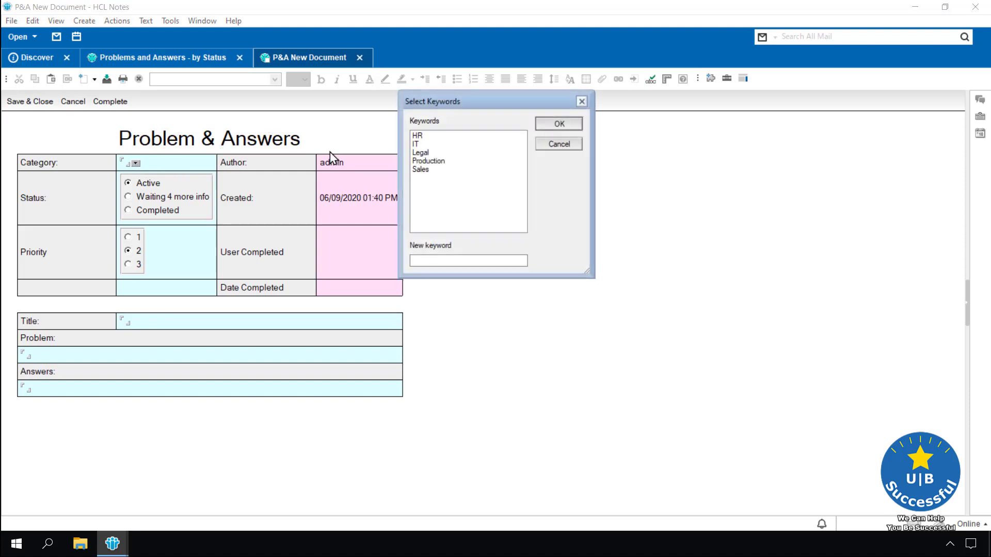
left_click(418, 144)
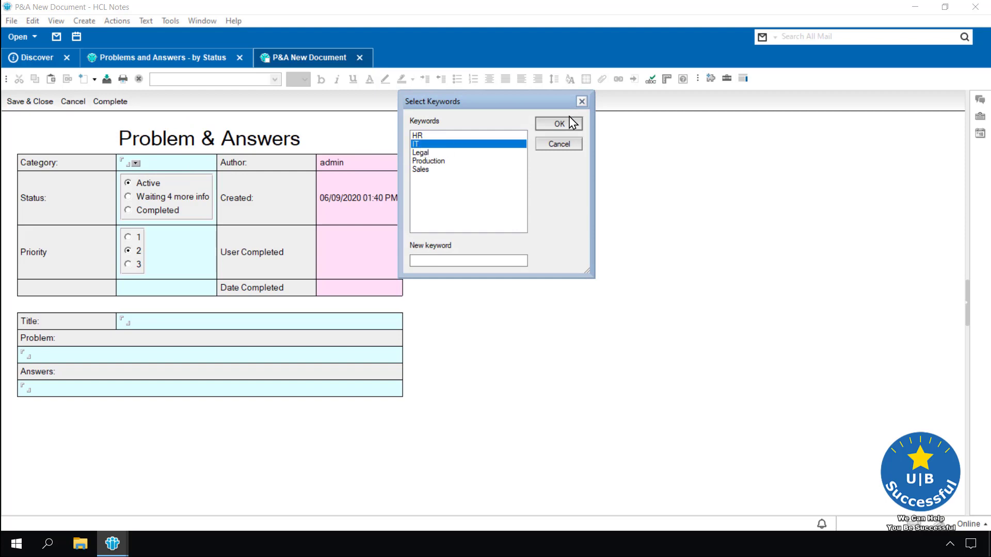
left_click(571, 123)
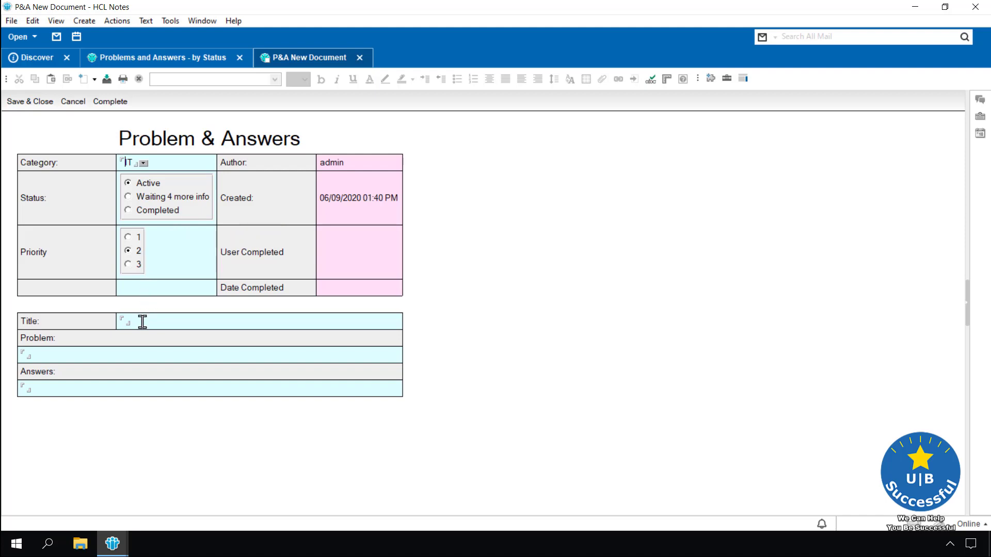
Title the ticket "Printer is out of toner", fill the problem description with lorem ipsum text, and save and close it
left_click(162, 322)
type("Plinter is out of toner")
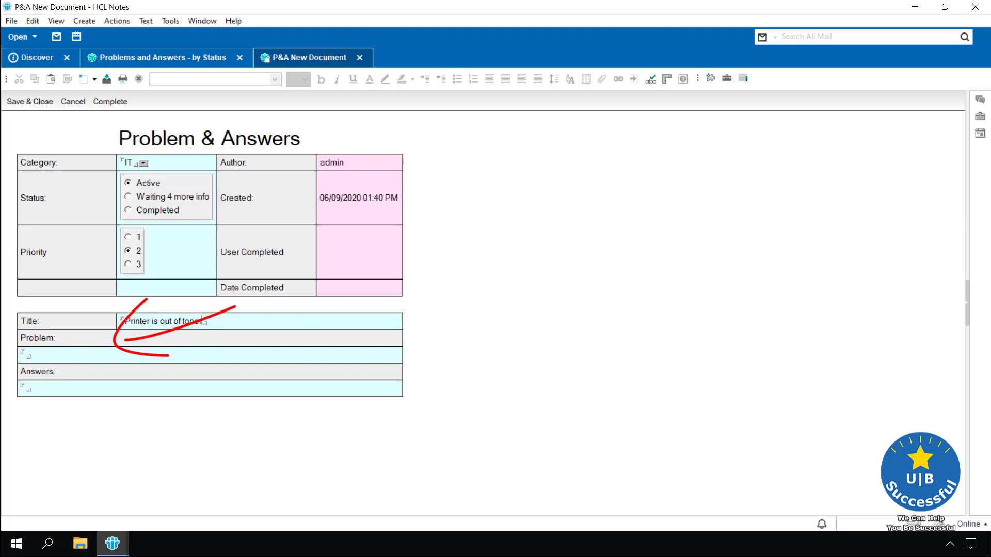
left_click(48, 353)
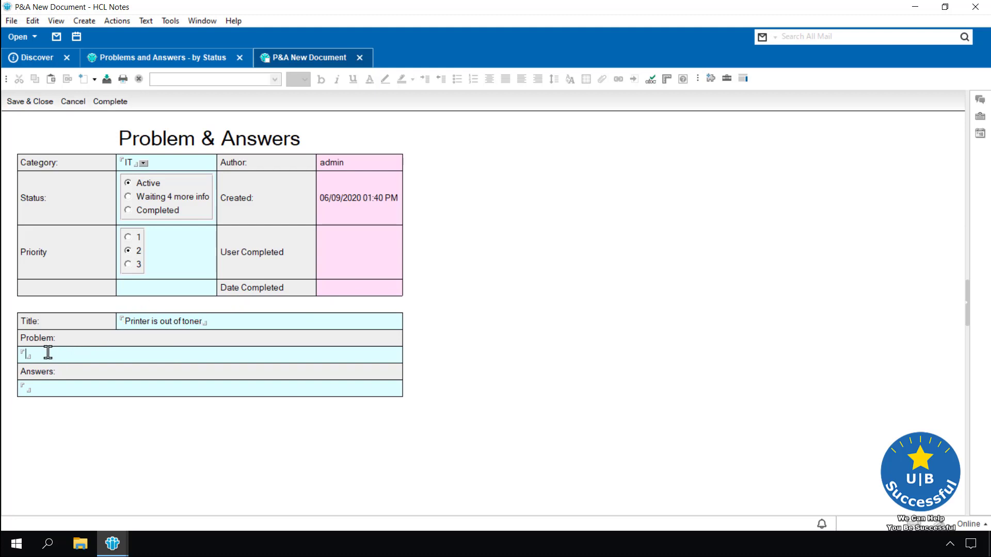
type("Lorem ipsum dolor sit amet, consectetur adipiscing elit. Ut nec leo nec quam faucibus consequat. Curabitur fermentum tincidunt efficitur. Ut iaculis, dui lobortis ornare ornare, augue urna sagittis dolor, id facilisis diam purus quis mauris. Donec euismod magna ut nisl euismod consectetur. Aenean congue mi ut lorem interdum lobortis. Nam ac metus dictum, rhoncus diam ac, accumsan nibh. Nam scelerisque risus nibh, et pharetra risus fermentum eget.")
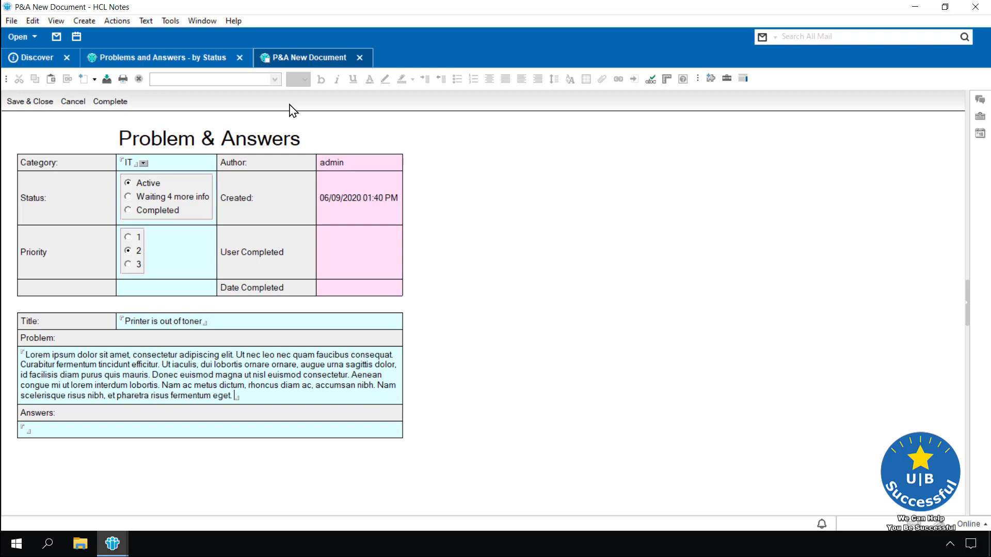
left_click(37, 103)
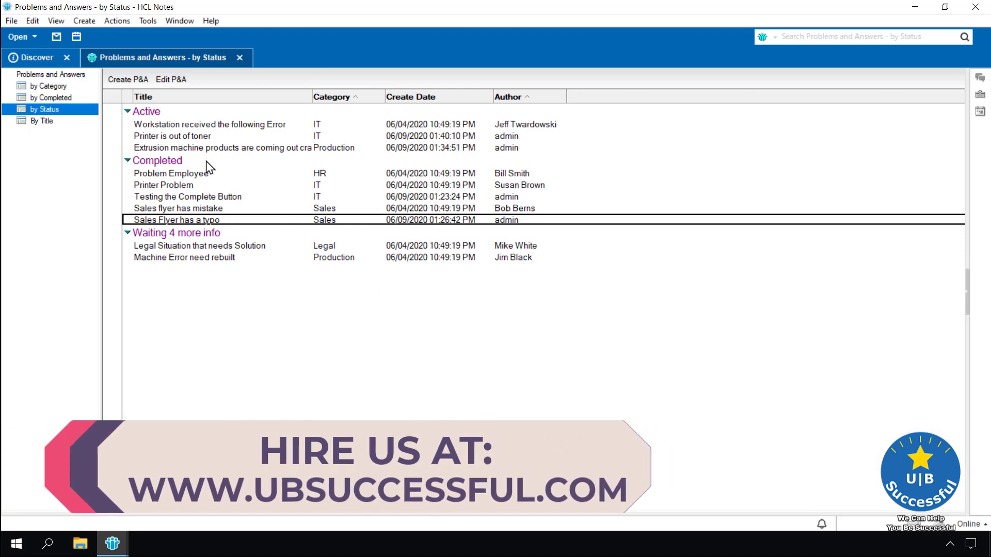
Edit the "Printer is out of toner" ticket, enter "Replaced Toner" as the answer, and mark it complete
left_click(168, 136)
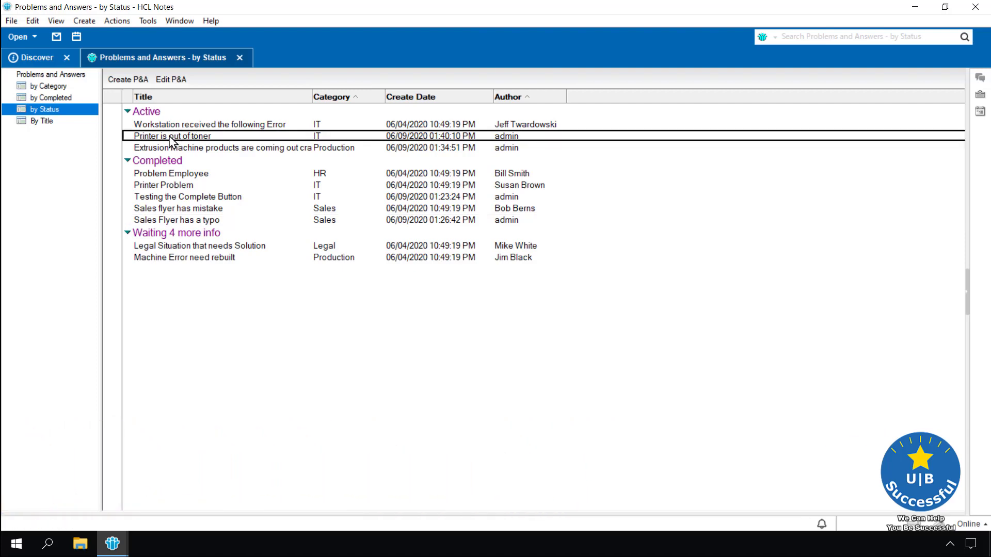
left_click(171, 79)
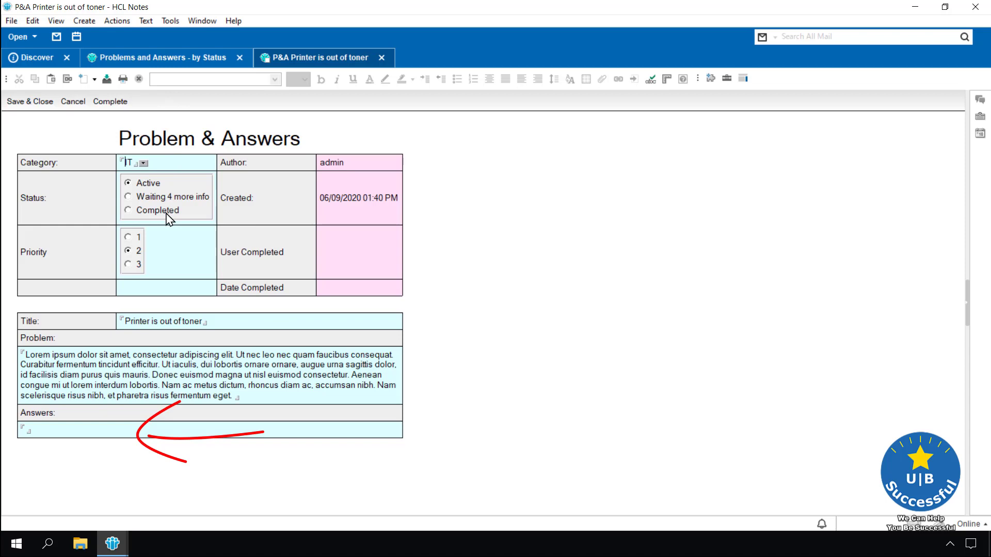
left_click(97, 429)
type("Replaced Toner")
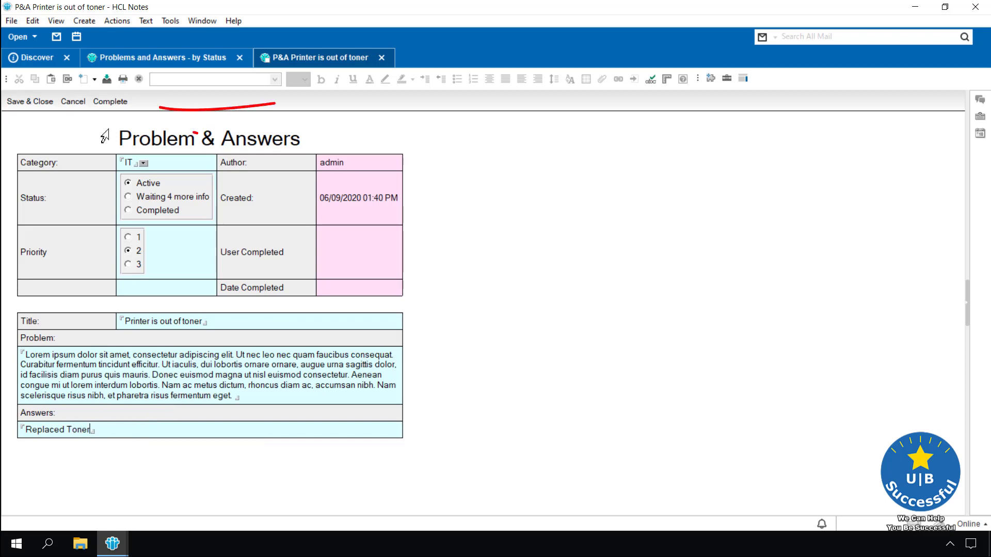
left_click(111, 102)
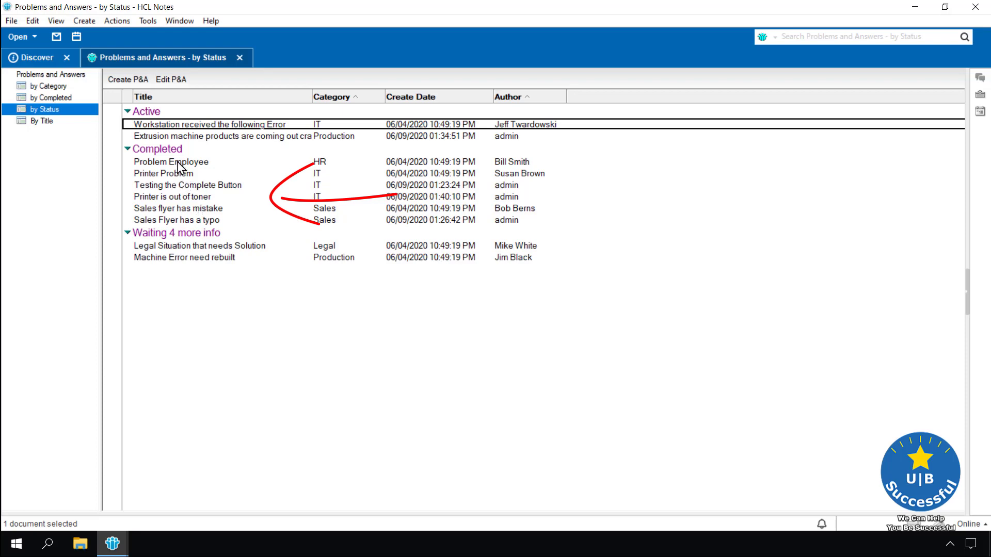
Open the completed "Printer is out of toner" ticket to review its completion details, and close it
double_click(191, 197)
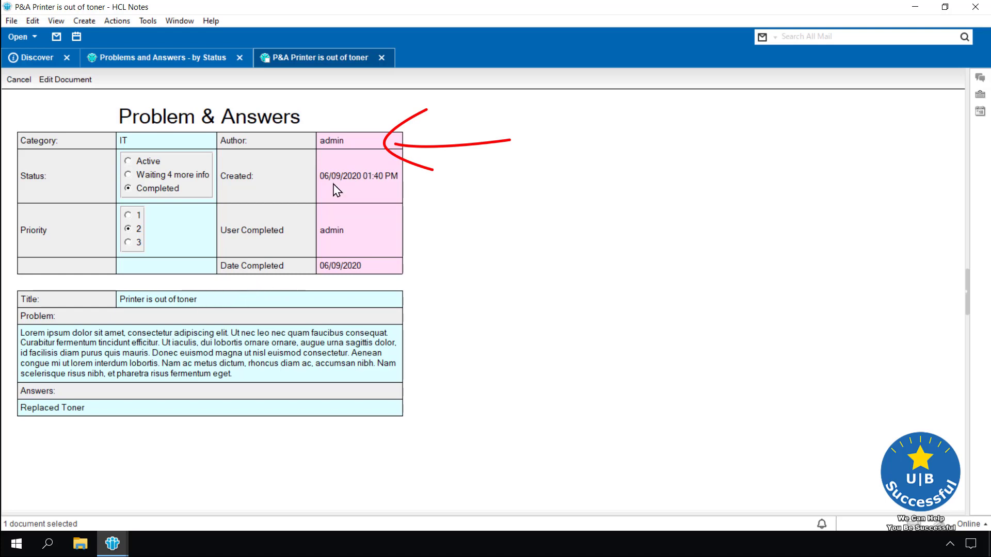
left_click(382, 58)
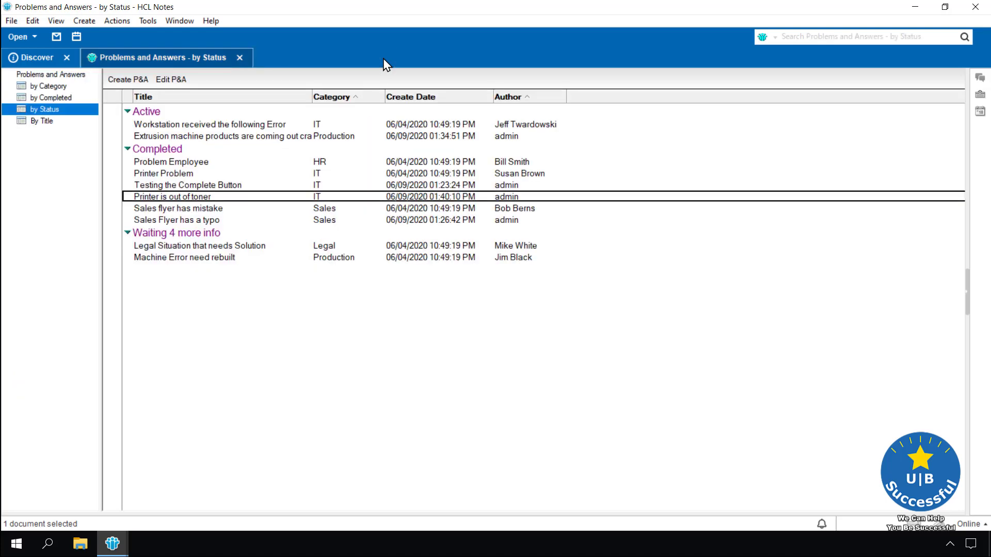
Read the "Problem Printer is out of toner" notification in the mail inbox, check its linked ticket, and close the mail
left_click(57, 36)
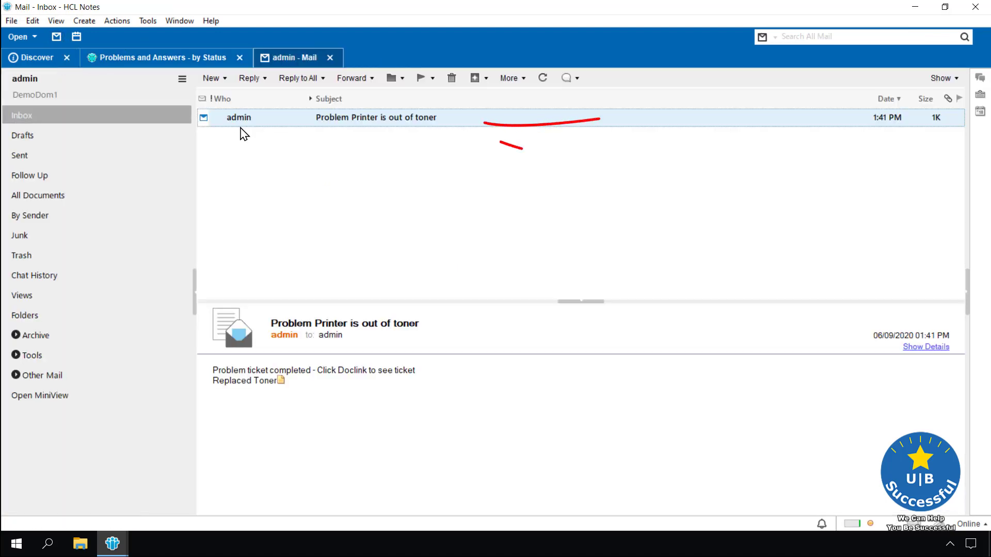
double_click(447, 124)
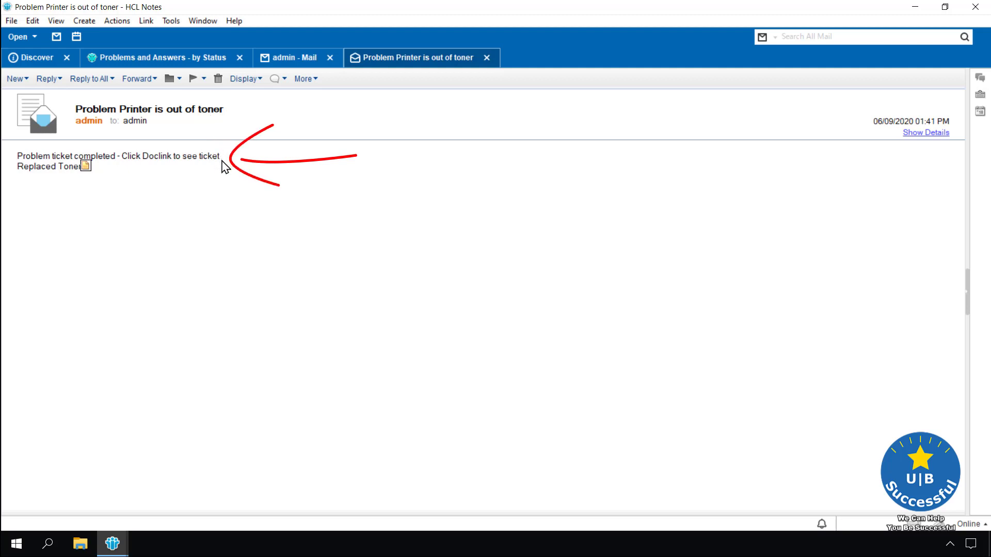
left_click(87, 167)
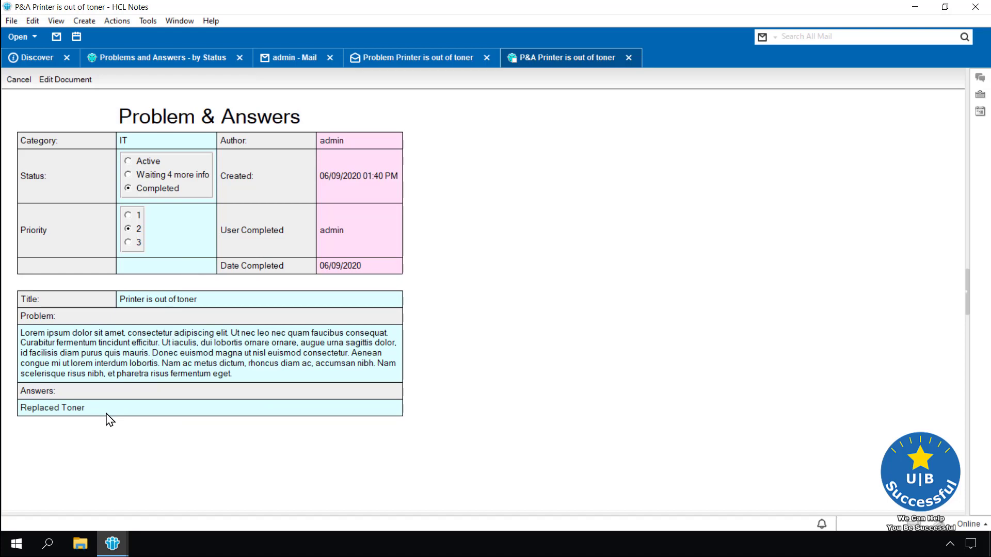
left_click(21, 80)
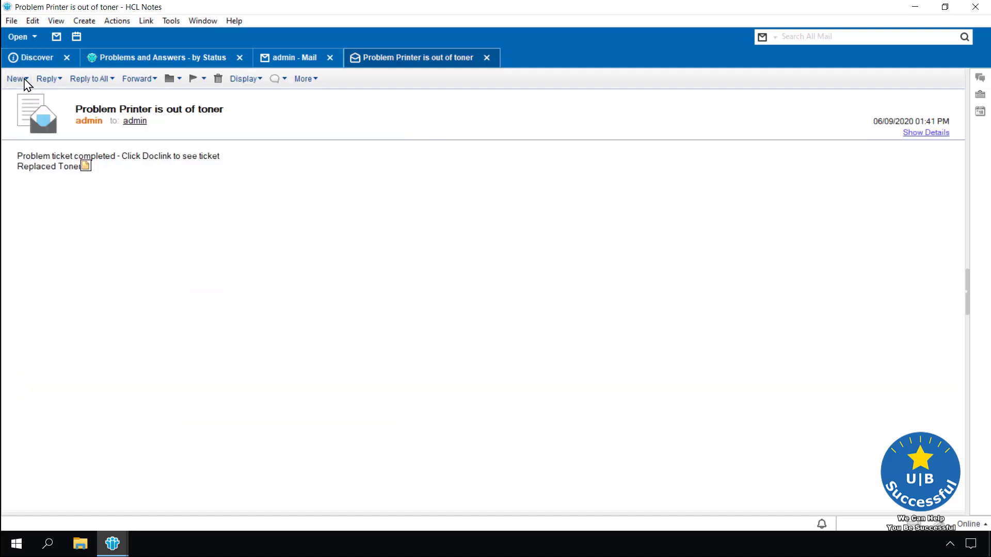
left_click(486, 58)
left_click(331, 57)
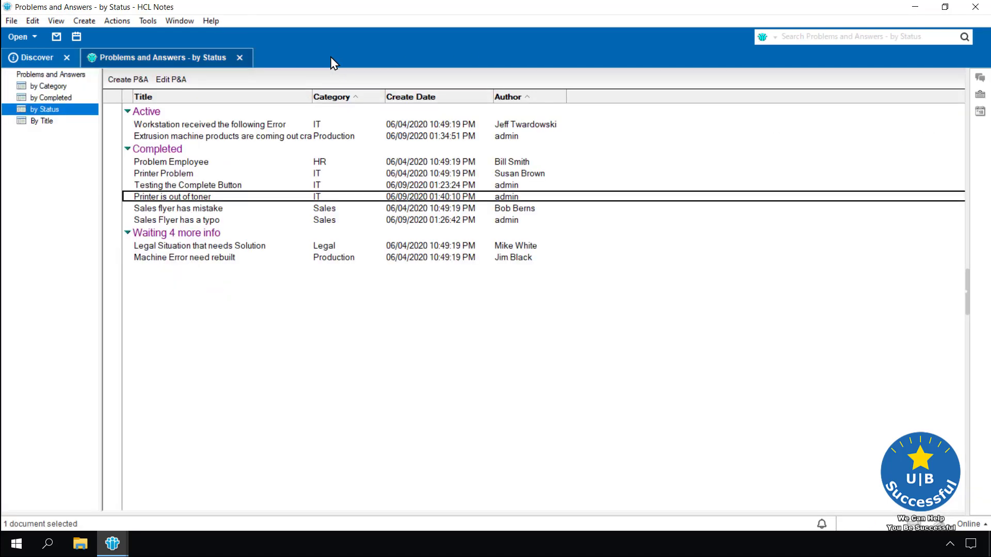
Examine the tickets listed by title, by completed, and by category
left_click(46, 122)
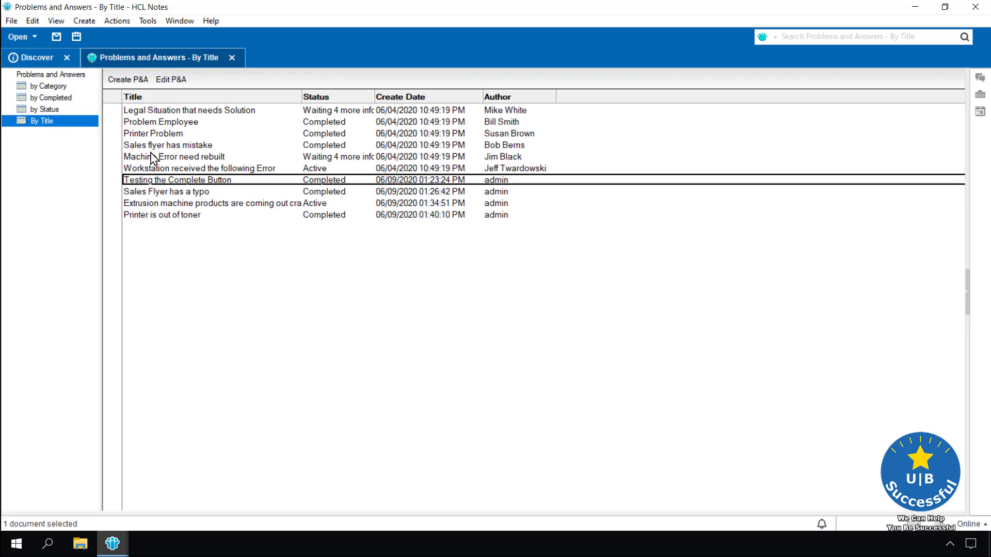
left_click(50, 98)
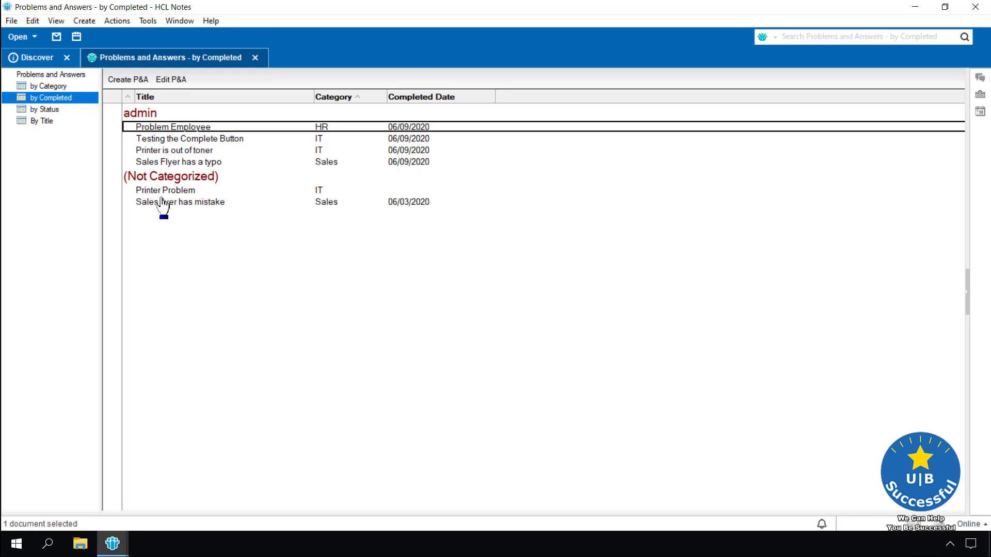
left_click(53, 86)
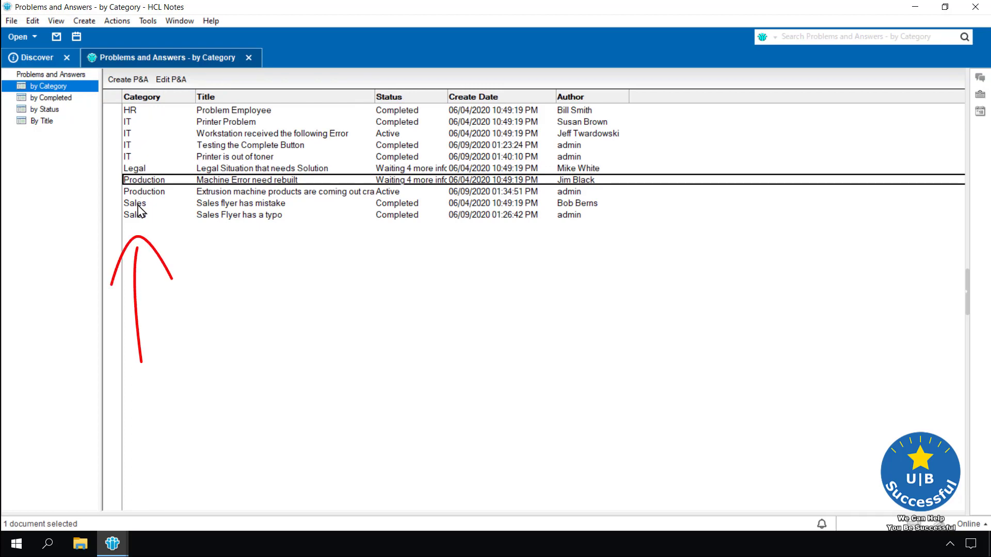
Create a new P&A document and assign it the new category keyword "Marketing"
left_click(137, 82)
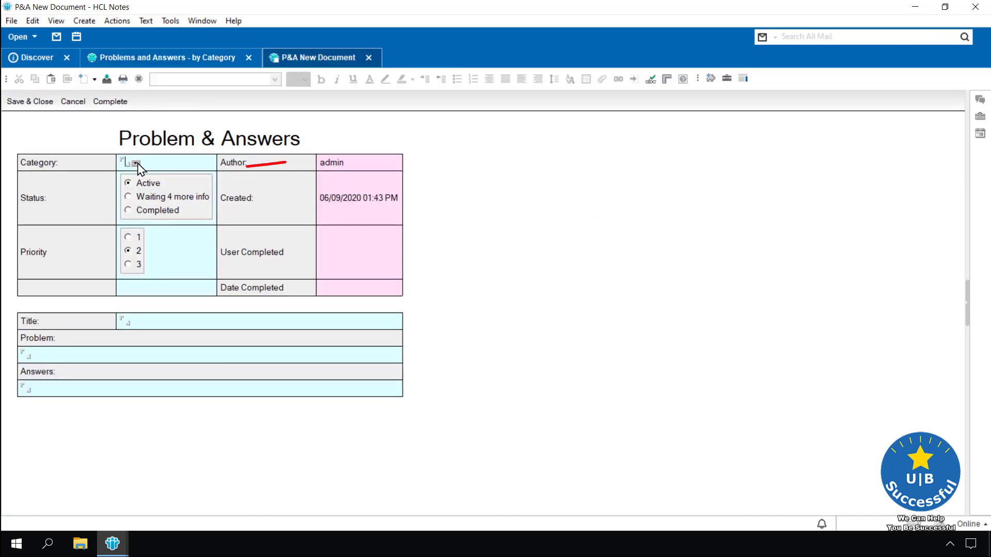
left_click(136, 163)
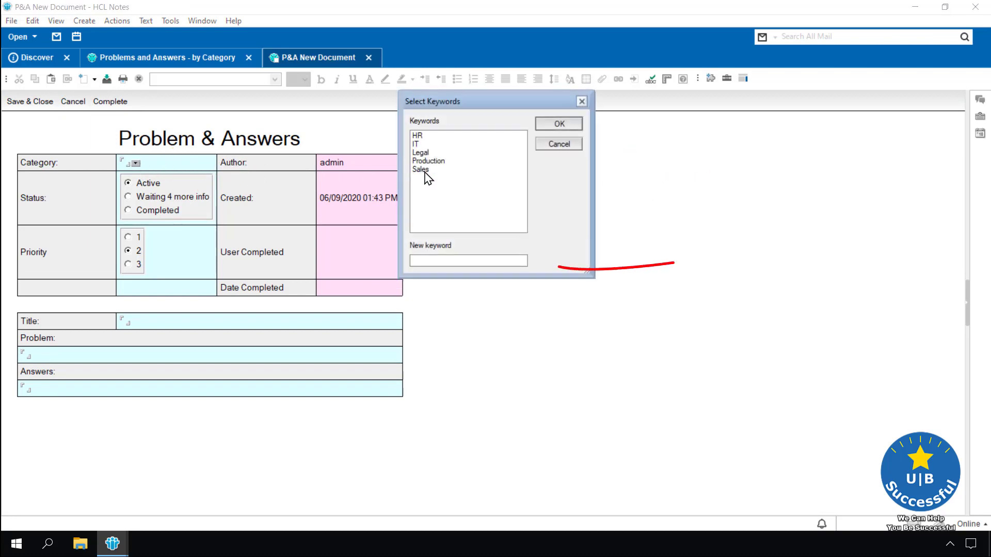
left_click(421, 259)
type("Marketing")
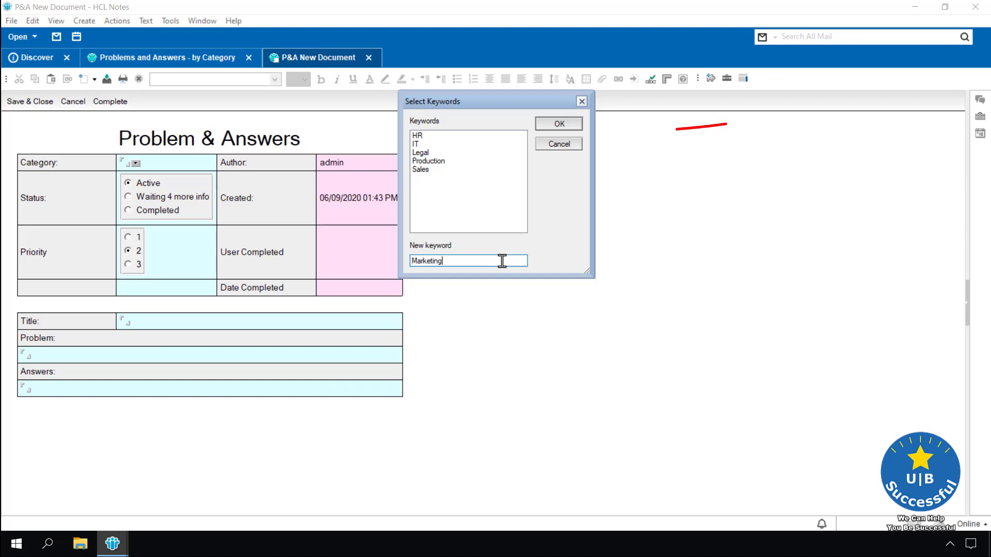
left_click(570, 125)
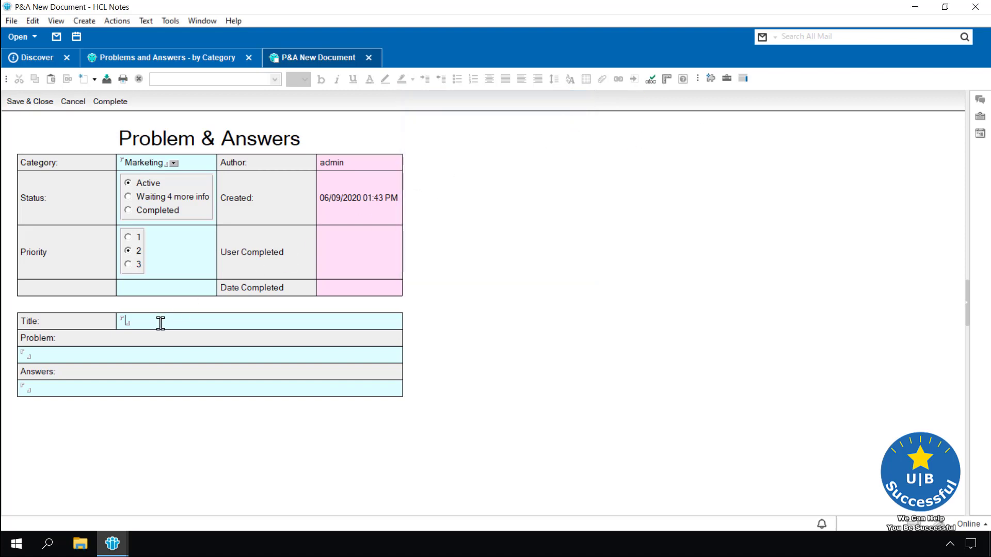
Title the ticket "Marketing Problem", fill the problem description with lorem ipsum text, and save and close it
type("Marketing Problem")
type("Lorem ipsum dolor sit amet, consectetur adipiscing elit. Ut nec leo nec quam faucibus consequat. Curabitur fermentum tincidunt efficitur. Ut iaculis, dui lobortis ornare ornare, augue urna sagittis dolor, id facilisis diam purus quis mauris. Donec euismod magna ut nisl euismod consectetur. Aenean congue mi ut lorem interdum lobortis. Nam ac metus dictum, rhoncus diam ac, accumsan nibh. Nam scelerisque risus nibh, et pharetra risus fermentum eget.")
left_click(39, 101)
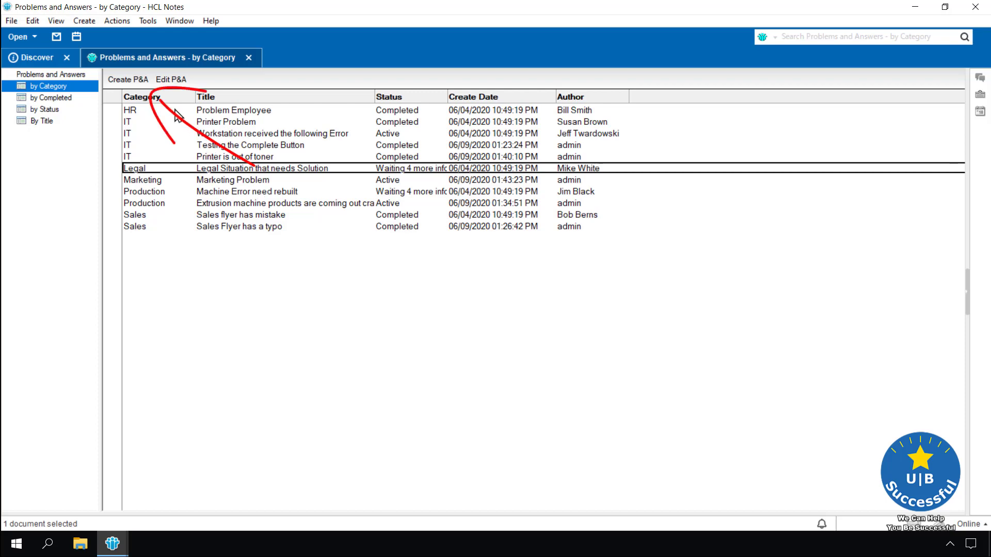
Check the category keyword list in a new P&A document for Marketing, and discard the document
left_click(128, 80)
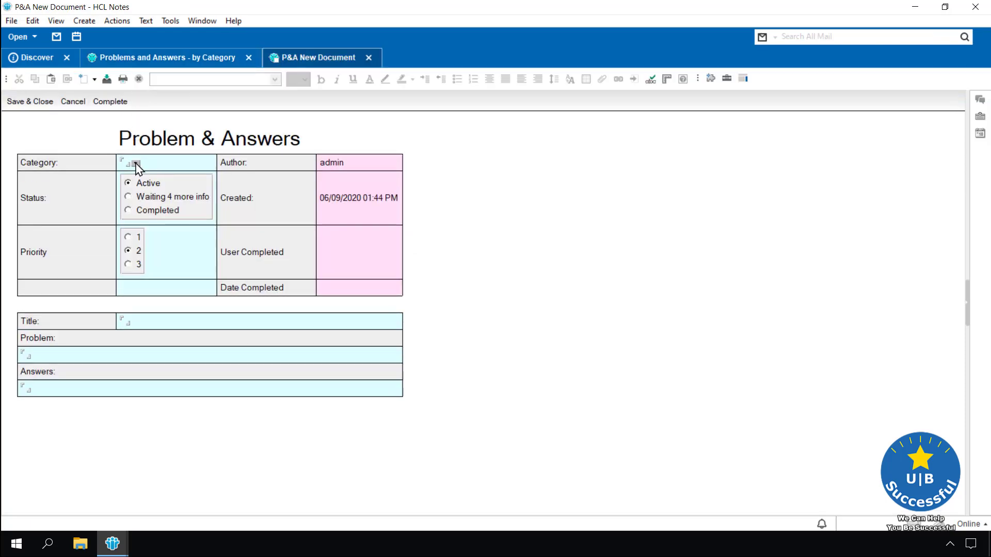
left_click(136, 163)
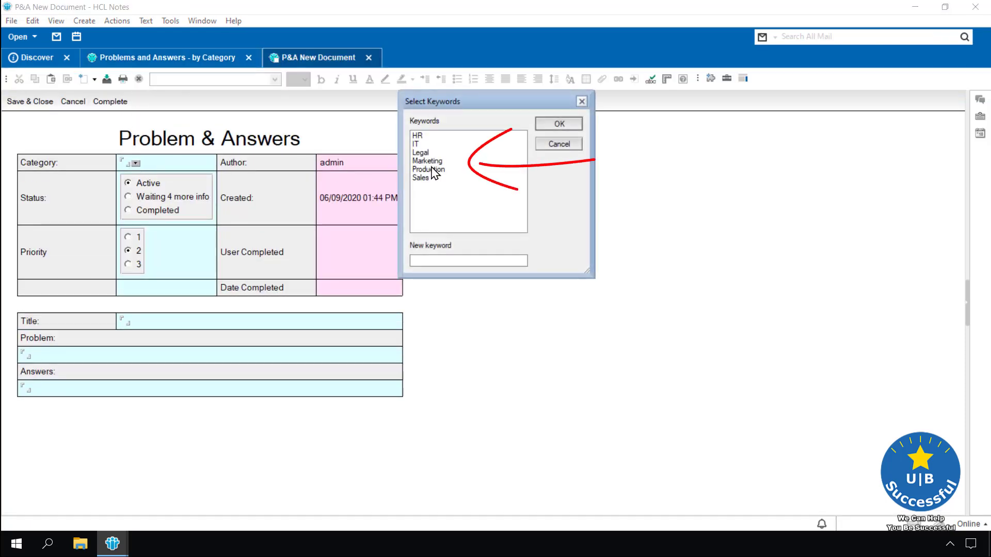
left_click(568, 146)
left_click(368, 57)
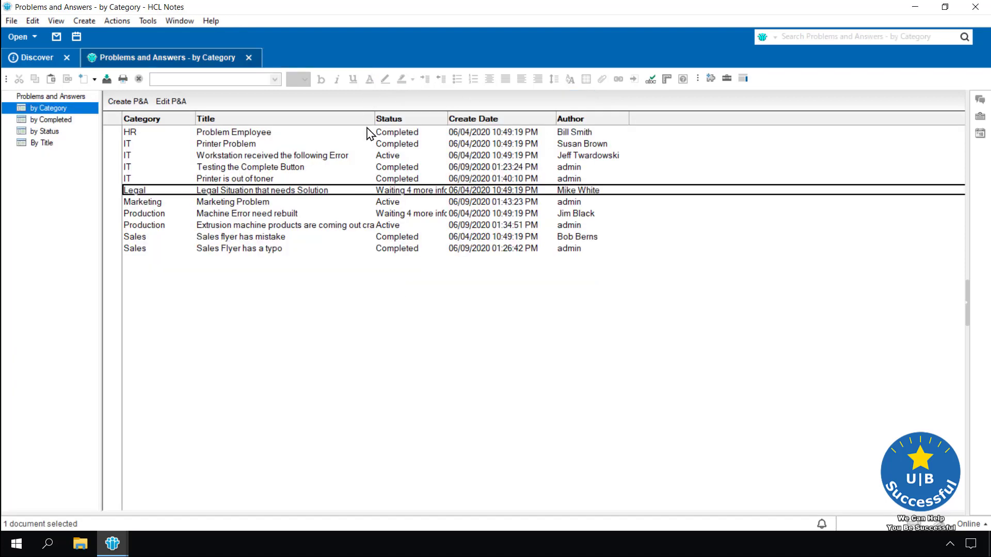